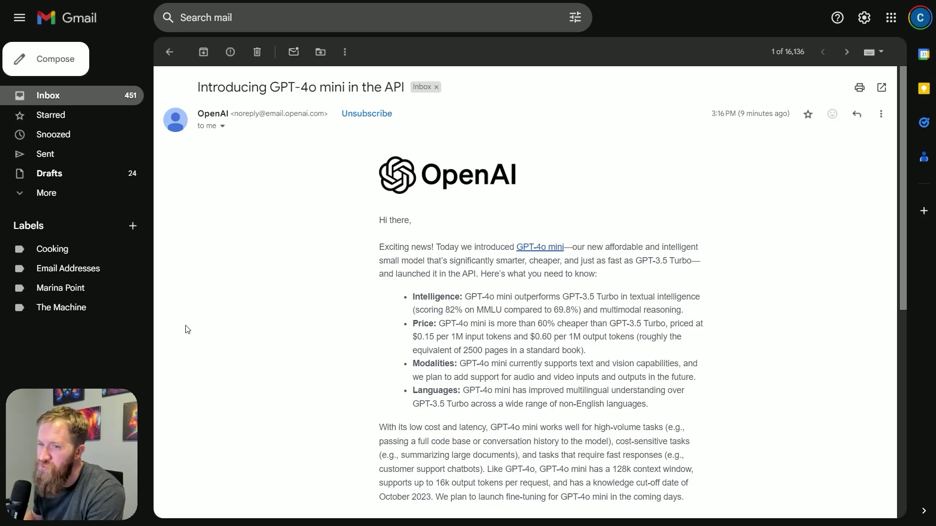
pyautogui.scroll(-1, 336, 312)
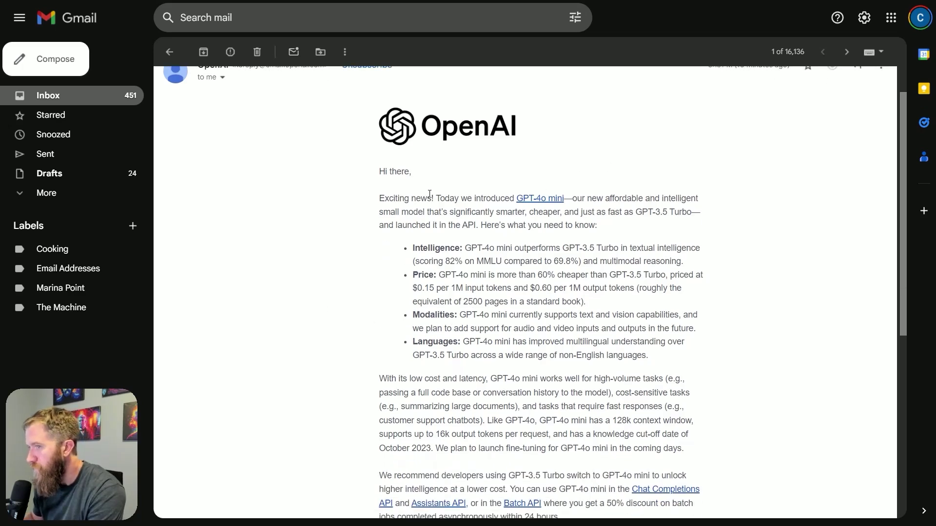
pyautogui.scroll(-1, 528, 244)
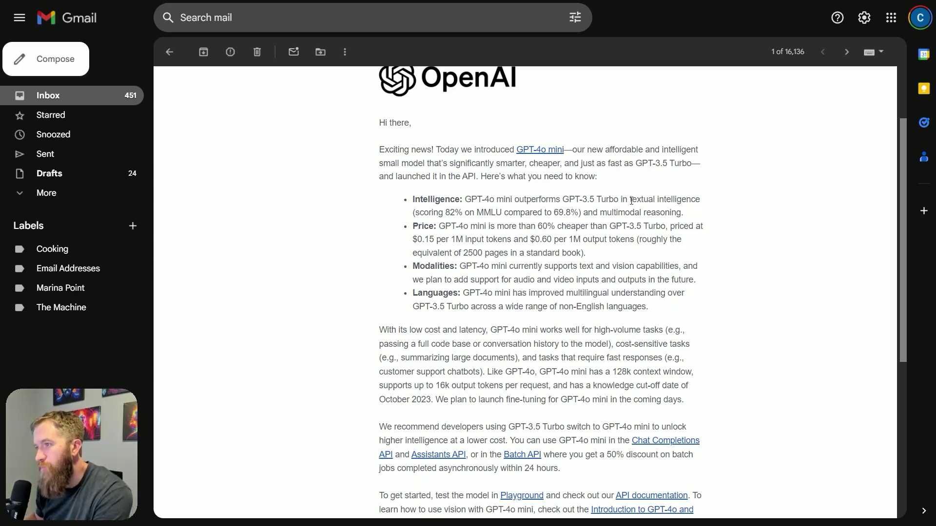
pyautogui.moveTo(631, 199); pyautogui.dragTo(676, 213)
pyautogui.click(675, 213)
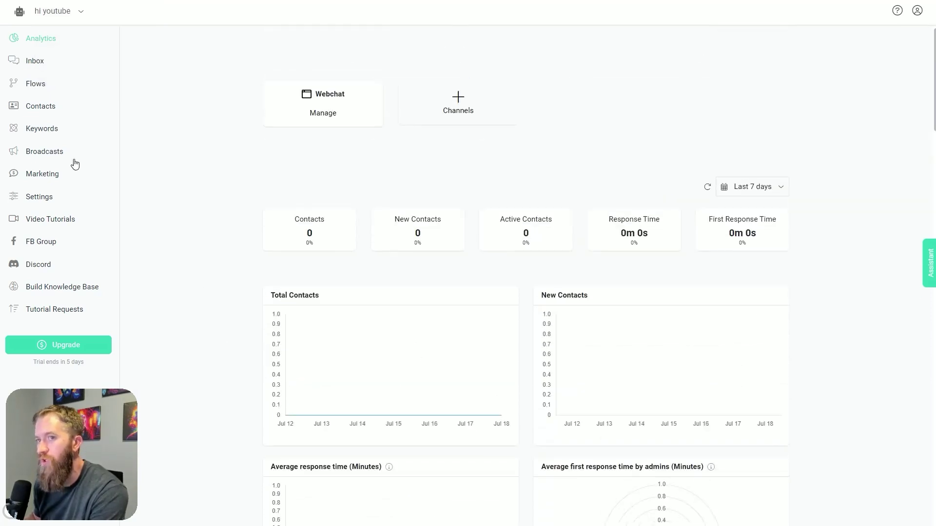
# - Open the bot's OpenAI ChatGPT integration settings, showing GPT-3.5 Turbo 16K, temperature 0.50, 300 max tokens
pyautogui.click(56, 199)
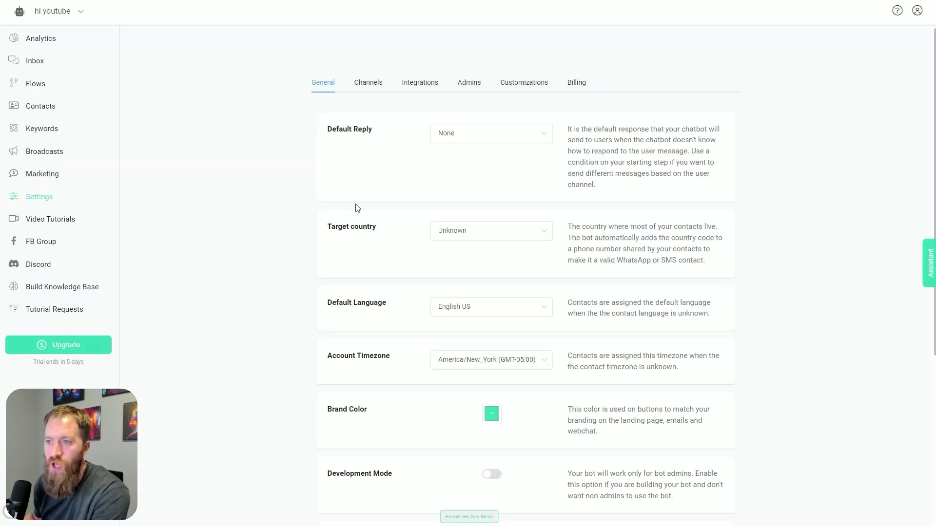
pyautogui.click(420, 83)
pyautogui.click(374, 191)
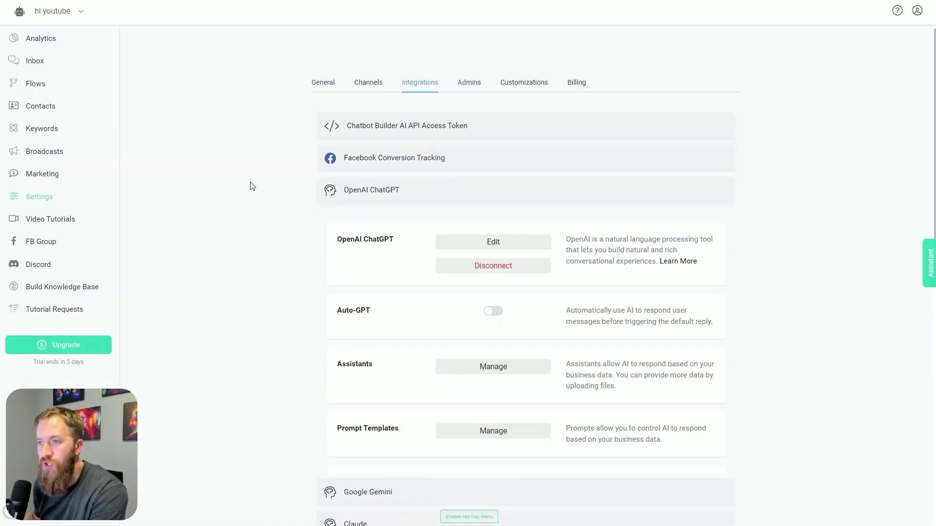
pyautogui.click(504, 247)
pyautogui.click(414, 184)
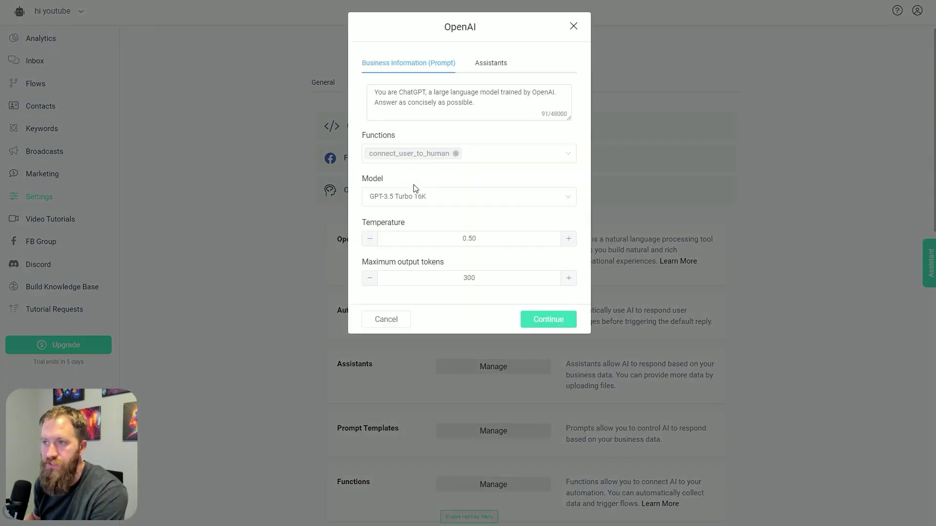
pyautogui.click(449, 199)
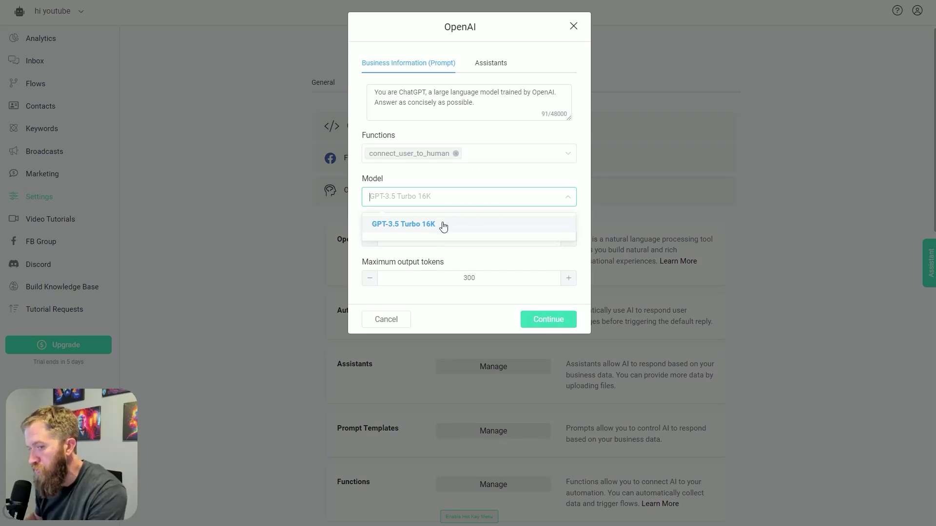
pyautogui.click(436, 203)
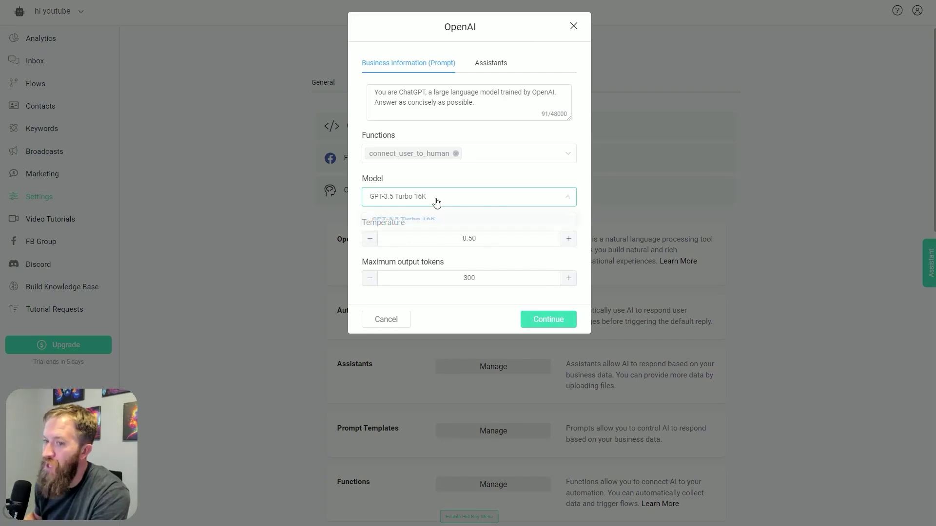
pyautogui.click(435, 200)
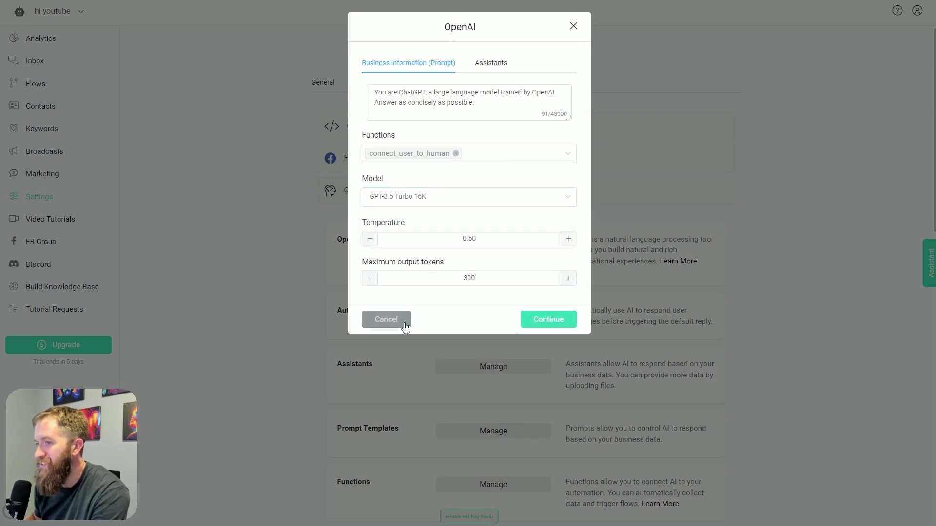
pyautogui.click(387, 321)
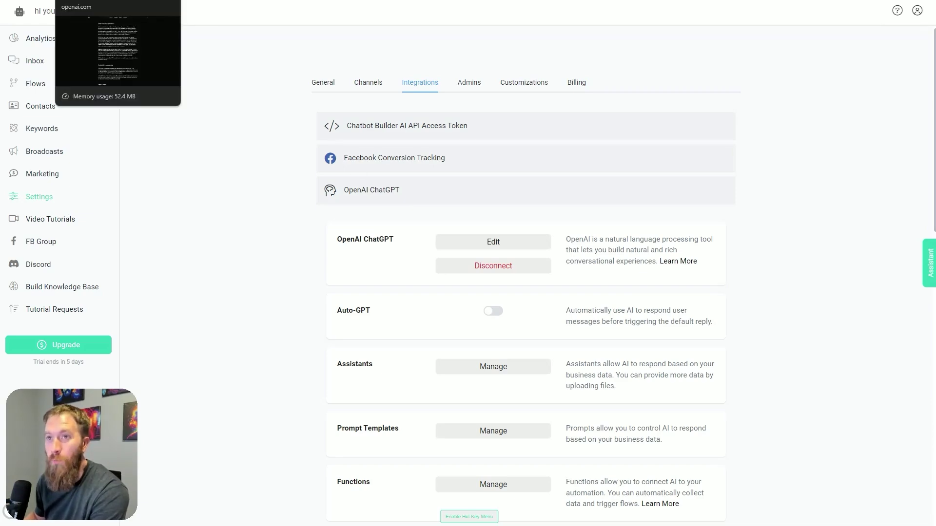
# - Back in the GPT-4o mini email, highlight the 82% vs 69.8% MMLU scores and 60% cheaper claim
pyautogui.click(44, 1)
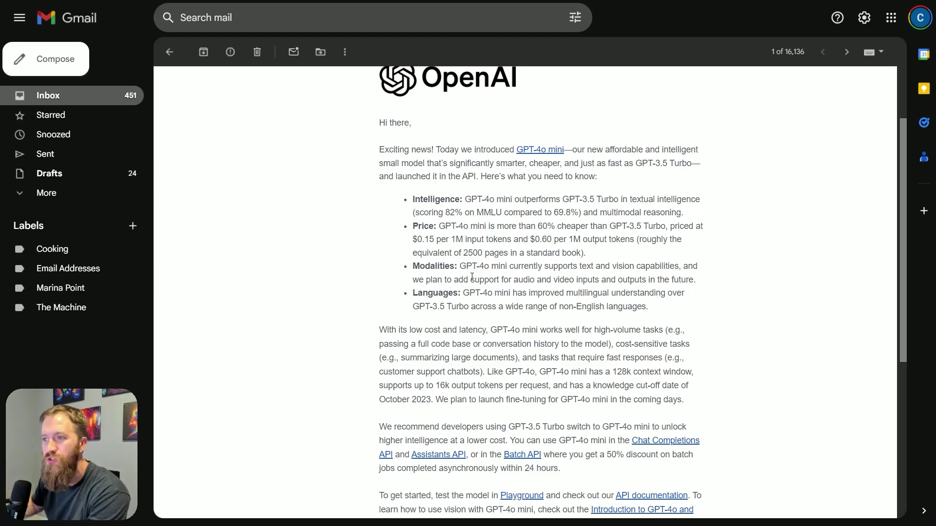
pyautogui.moveTo(442, 213); pyautogui.dragTo(583, 213)
pyautogui.click(494, 214)
pyautogui.click(502, 213)
pyautogui.click(585, 219)
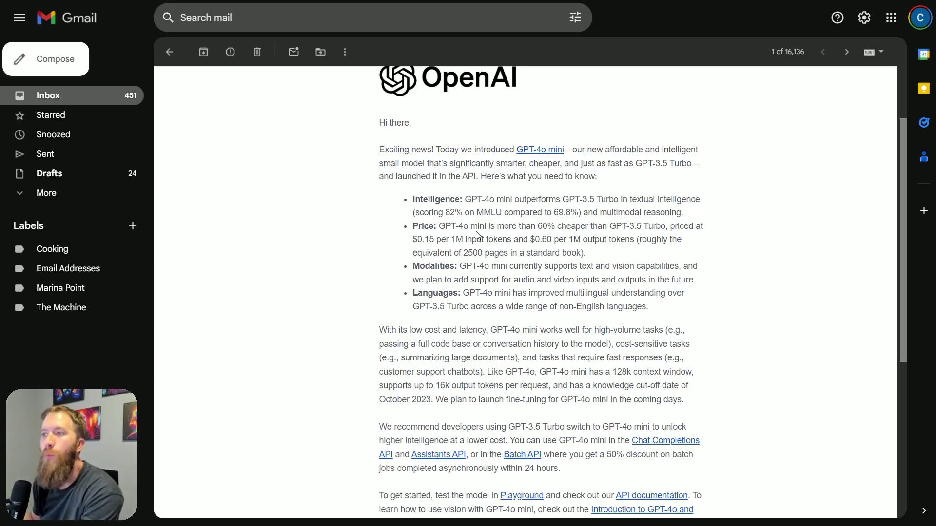
pyautogui.moveTo(539, 227); pyautogui.dragTo(566, 227)
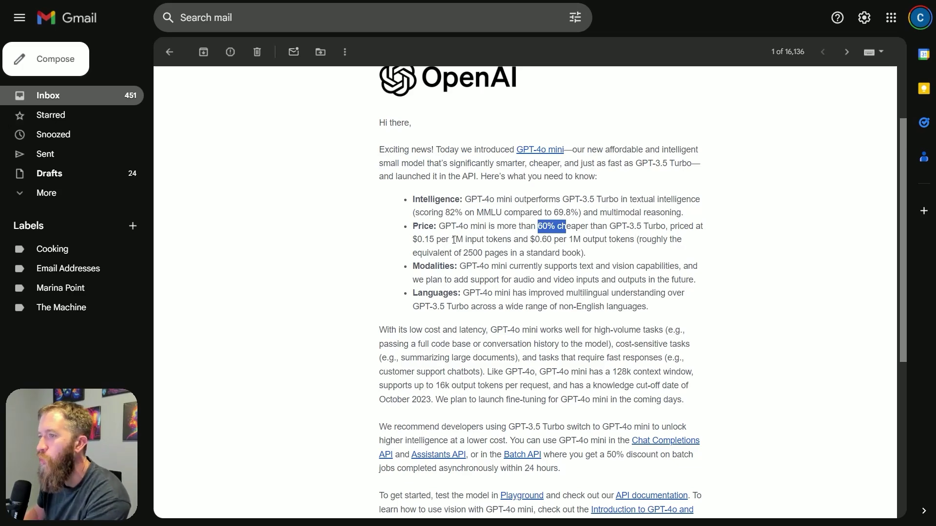
pyautogui.moveTo(530, 240); pyautogui.dragTo(554, 241)
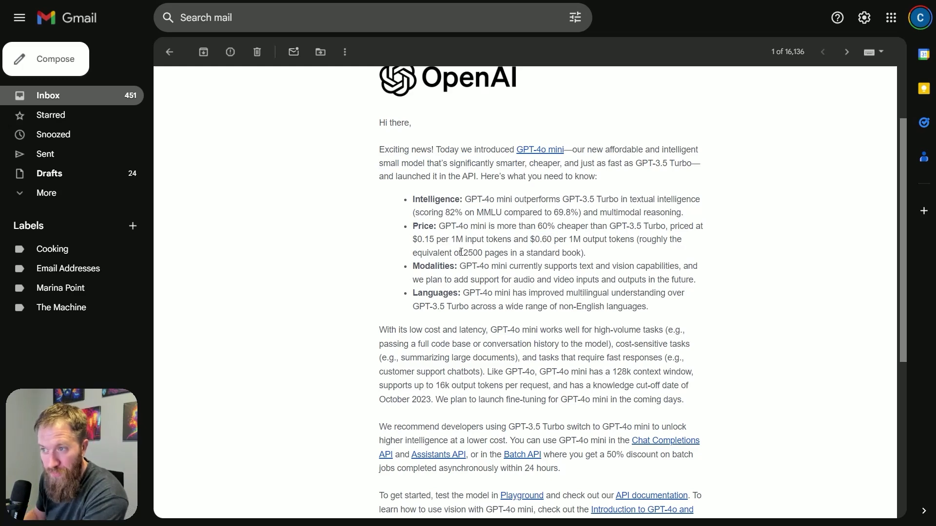
pyautogui.moveTo(412, 239); pyautogui.dragTo(559, 242)
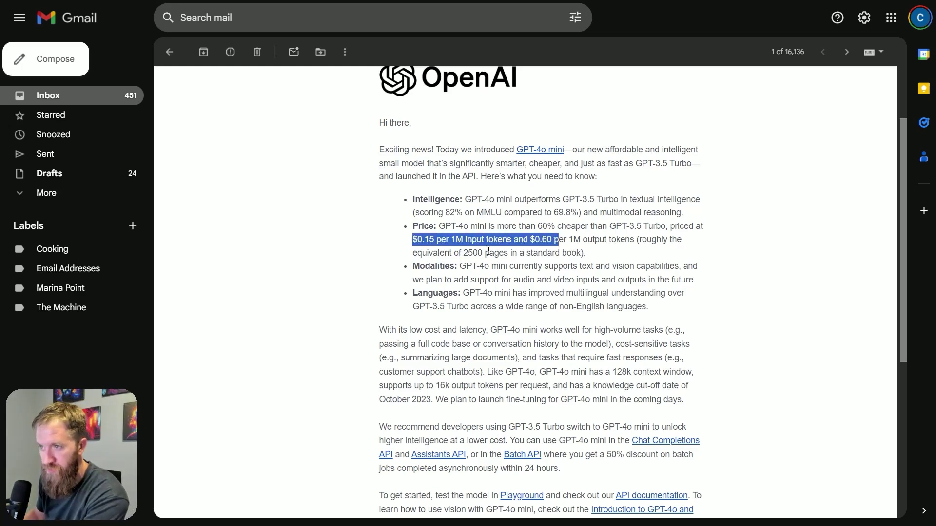
pyautogui.click(466, 264)
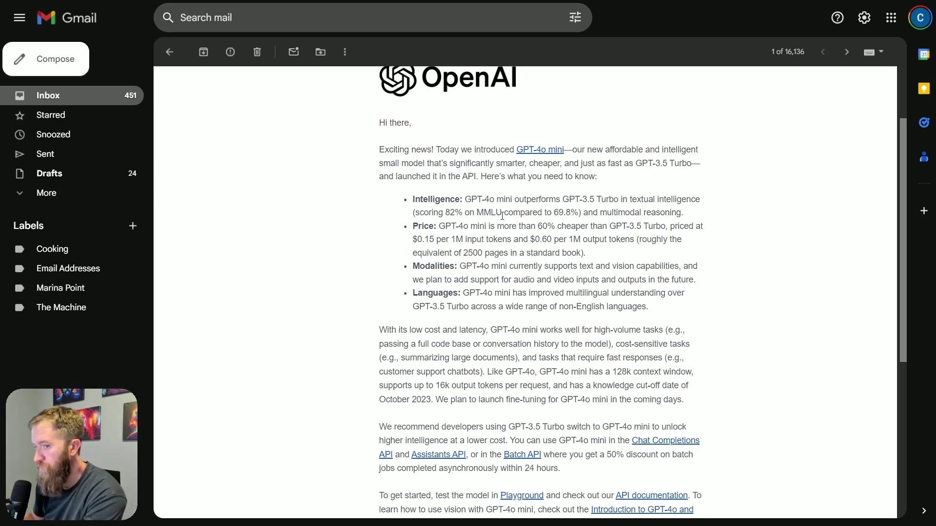
pyautogui.scroll(-1, 492, 204)
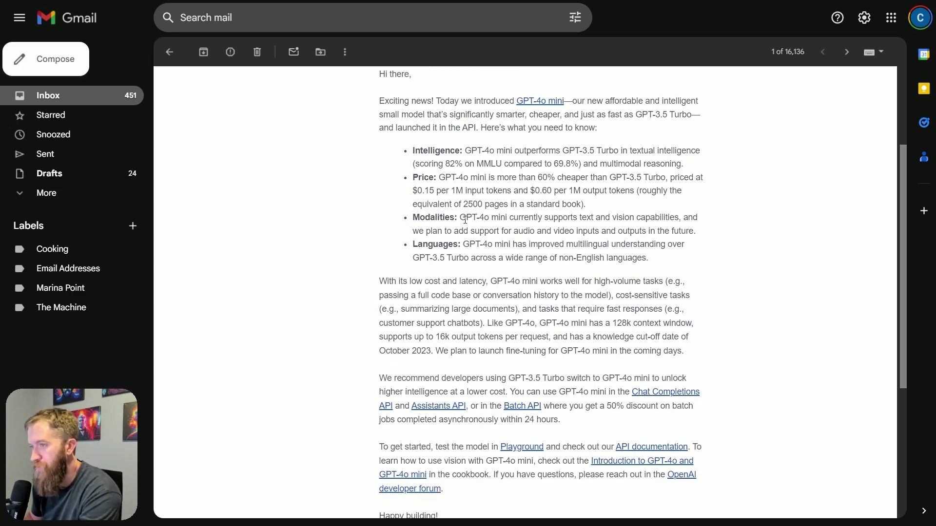
pyautogui.moveTo(465, 220); pyautogui.dragTo(591, 231)
pyautogui.click(583, 241)
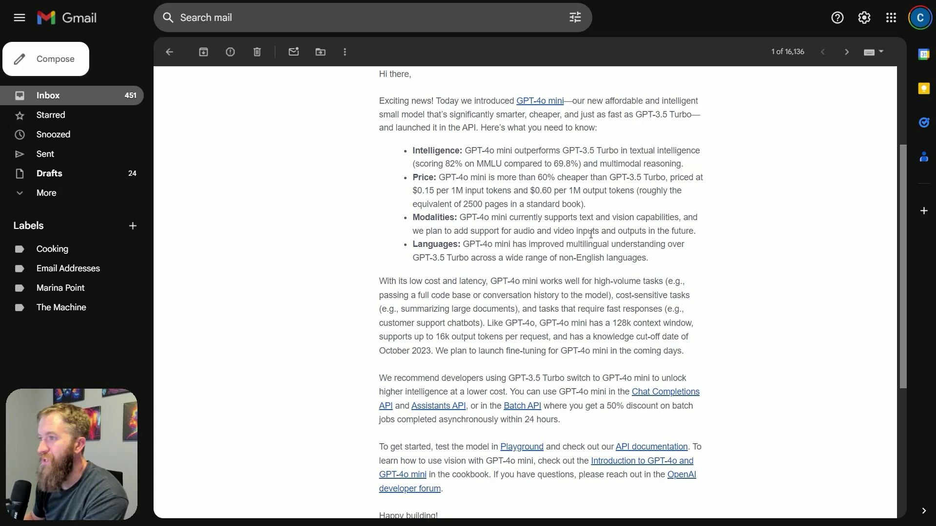
pyautogui.scroll(1, 532, 219)
pyautogui.scroll(-1, 531, 214)
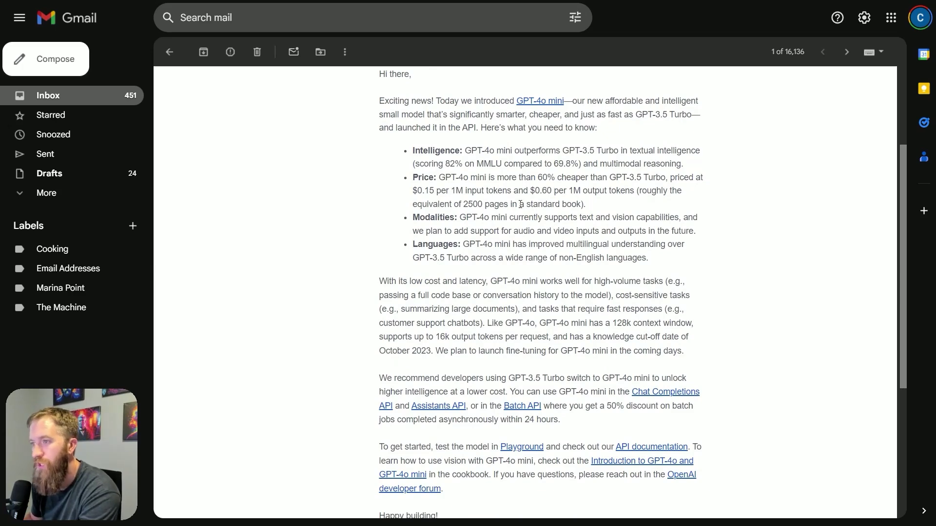
pyautogui.moveTo(416, 245); pyautogui.dragTo(604, 249)
pyautogui.click(631, 266)
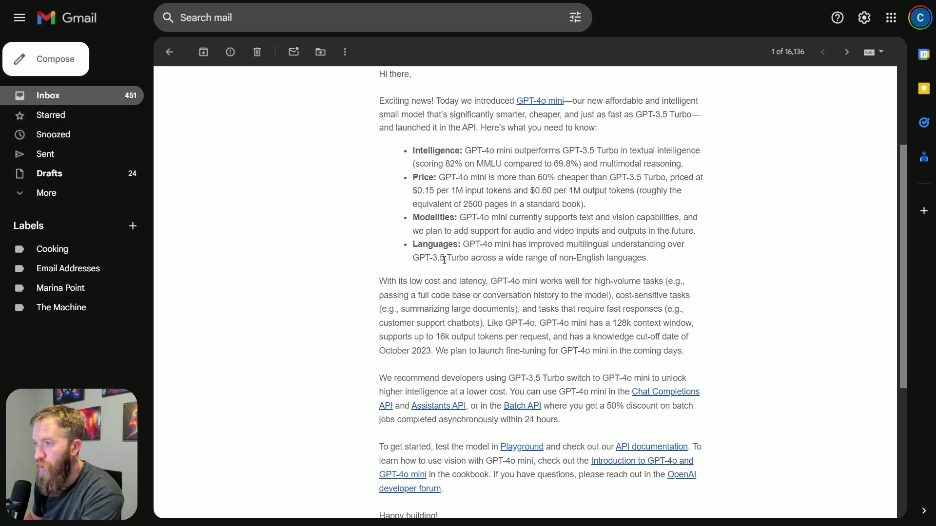
pyautogui.scroll(-1, 444, 260)
pyautogui.moveTo(379, 231); pyautogui.dragTo(530, 233)
pyautogui.click(548, 273)
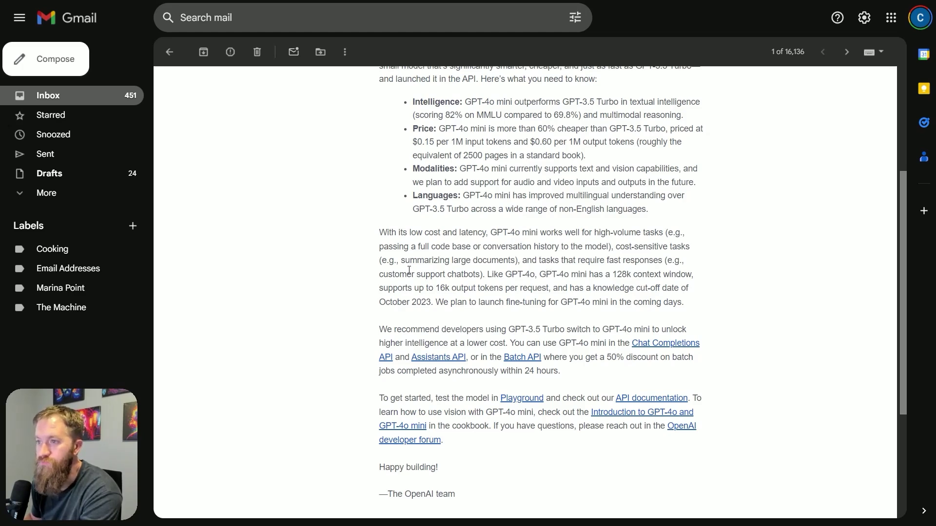
pyautogui.moveTo(418, 249); pyautogui.dragTo(595, 298)
pyautogui.click(613, 258)
pyautogui.click(578, 300)
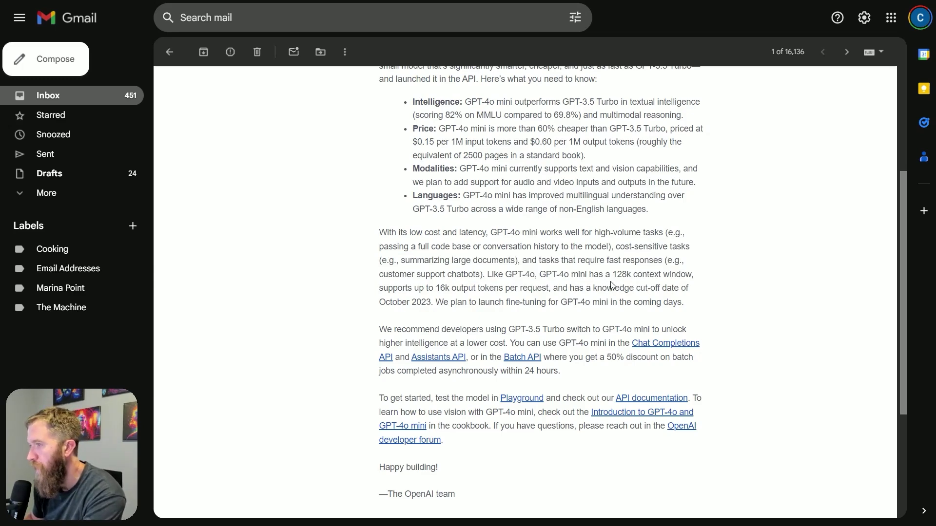
pyautogui.moveTo(436, 288); pyautogui.dragTo(517, 291)
pyautogui.click(371, 289)
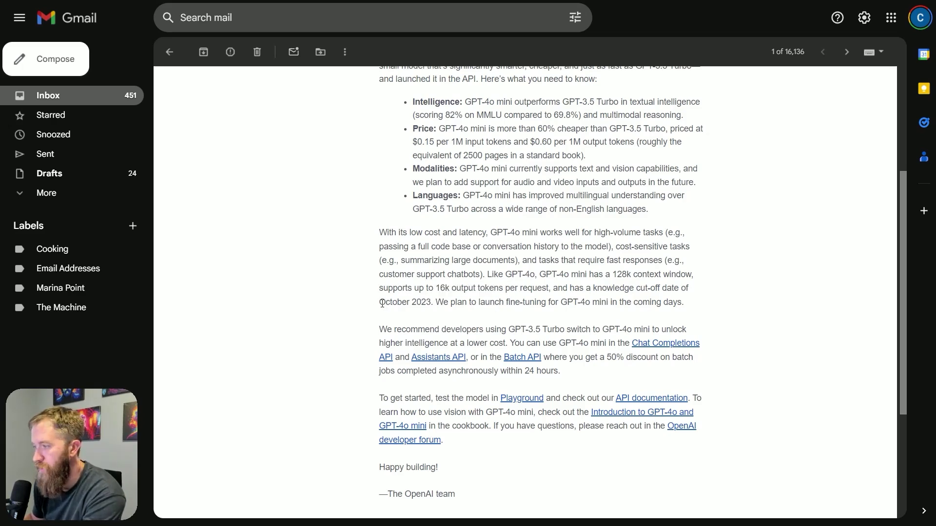
pyautogui.moveTo(380, 303); pyautogui.dragTo(431, 303)
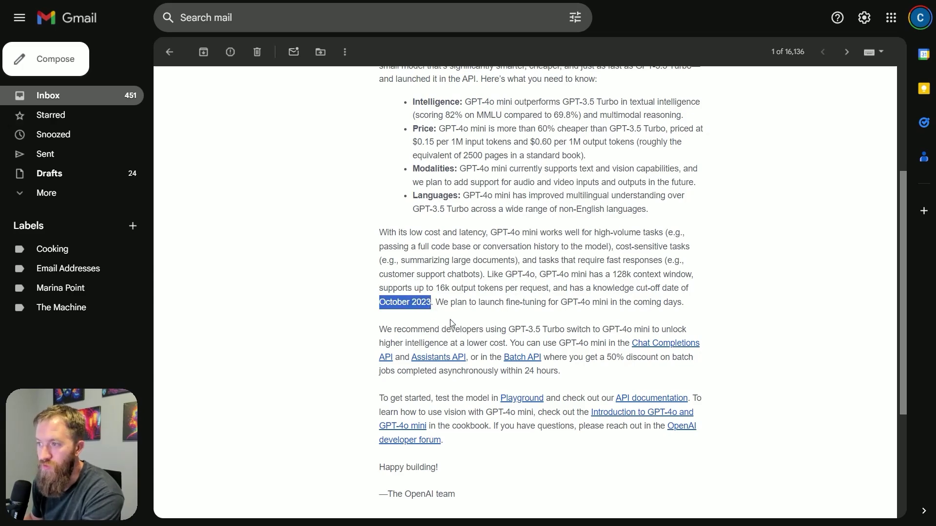
pyautogui.click(456, 323)
pyautogui.scroll(-3, 423, 249)
# - Scroll back toward the top of the GPT-4o mini announcement email
pyautogui.scroll(2, 429, 266)
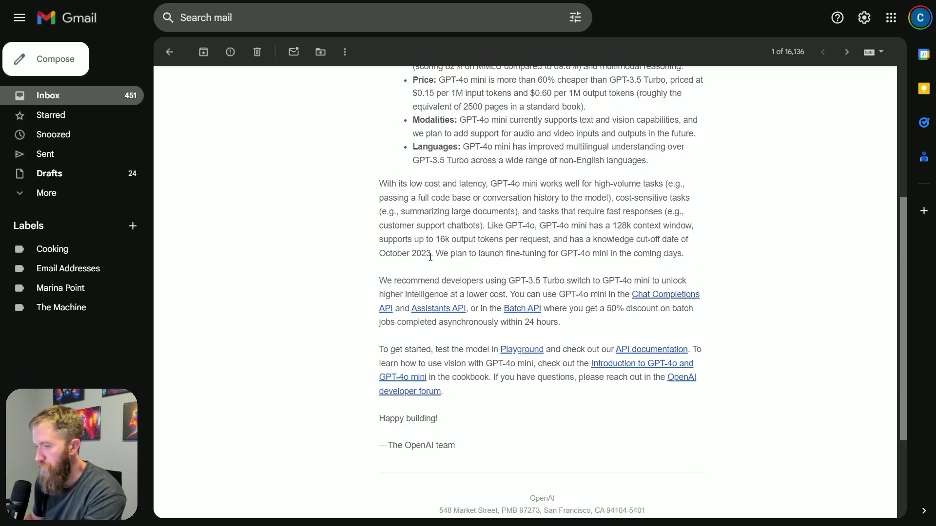
pyautogui.scroll(4, 408, 292)
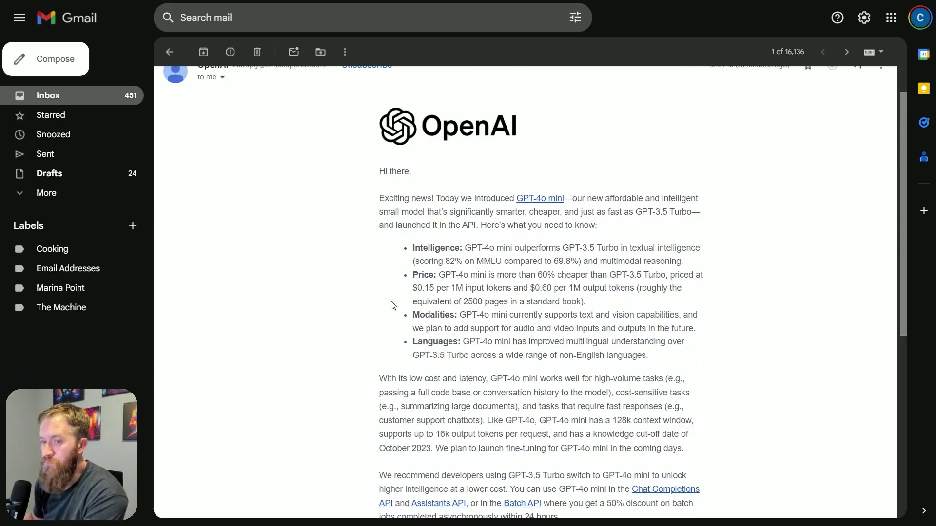
pyautogui.scroll(-1, 395, 293)
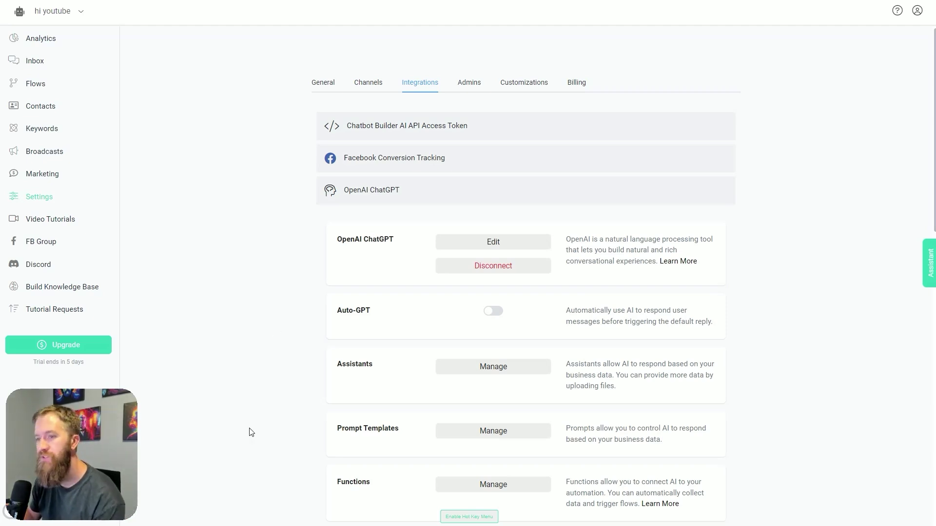
pyautogui.click(511, 243)
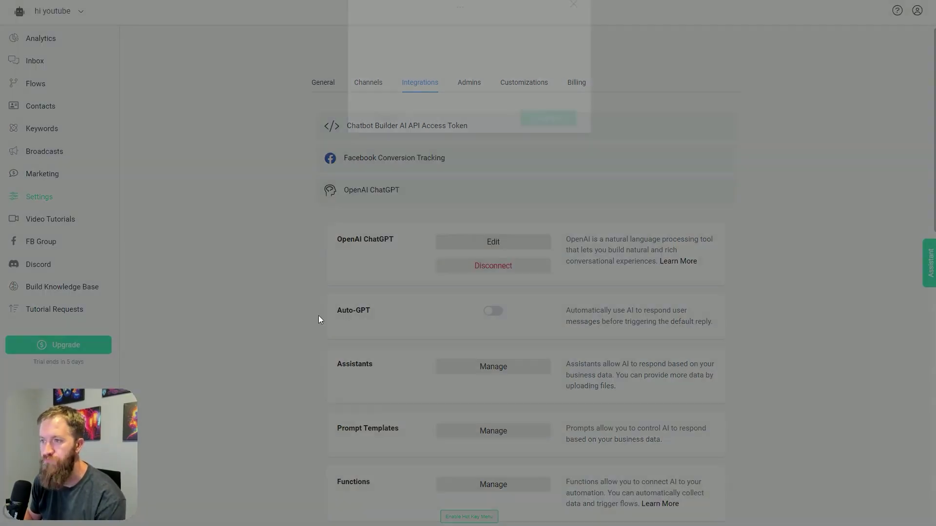
pyautogui.click(417, 183)
pyautogui.click(455, 205)
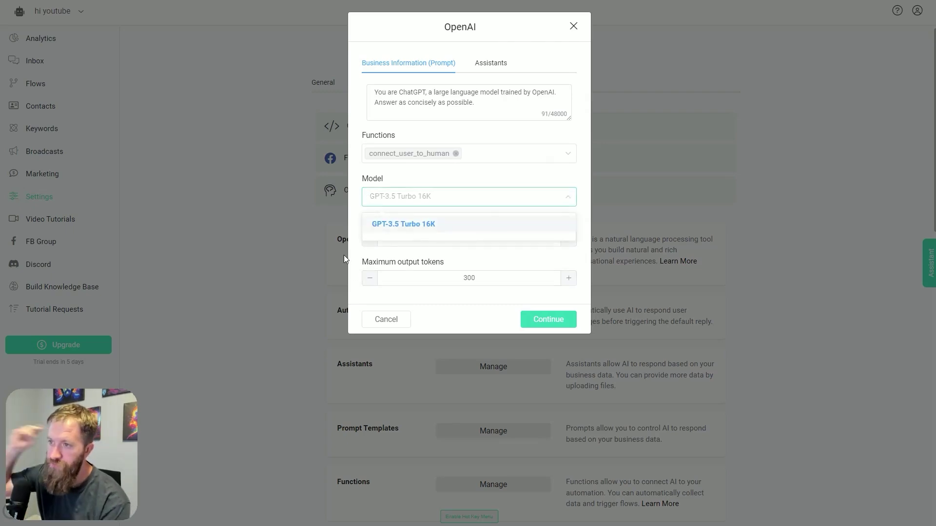
pyautogui.click(574, 27)
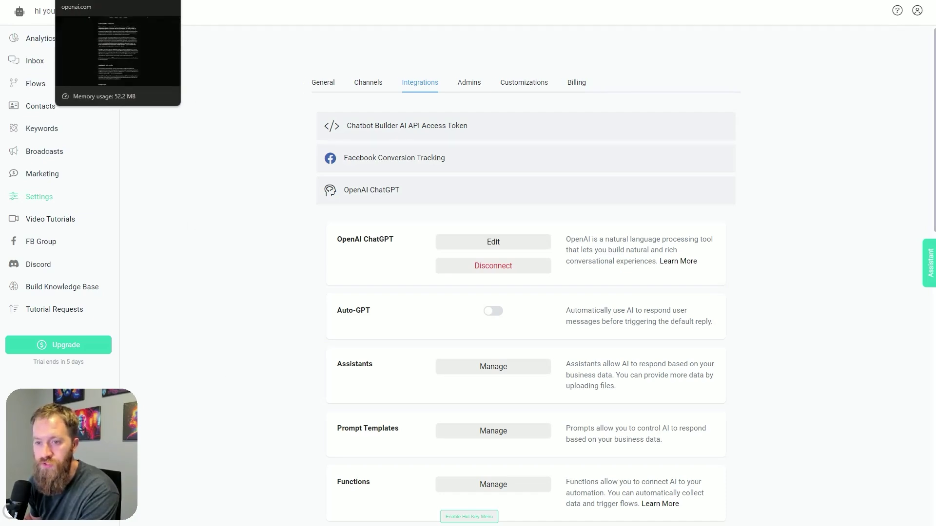
pyautogui.click(97, 0)
# - Scroll the GPT-4o mini article past the Model Evaluation Scores chart and safety section to pricing
pyautogui.scroll(15, 207, 419)
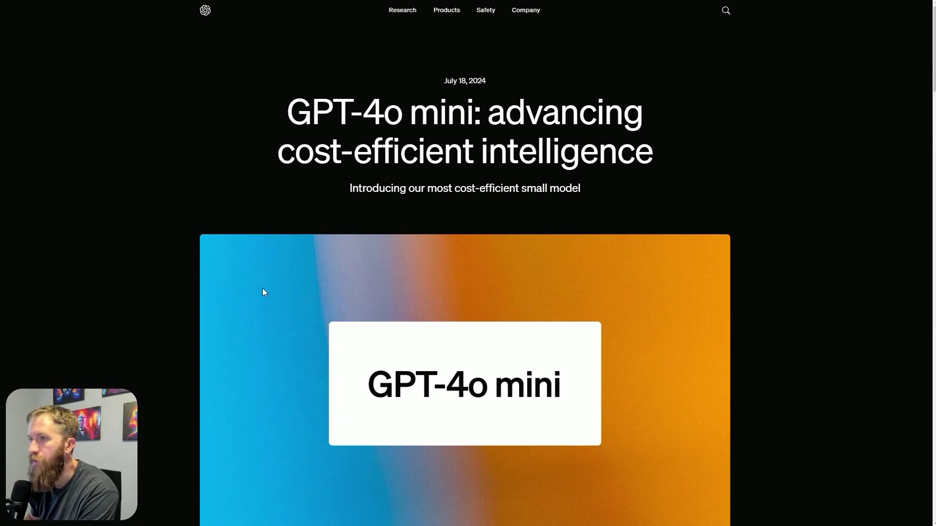
pyautogui.scroll(-5, 262, 291)
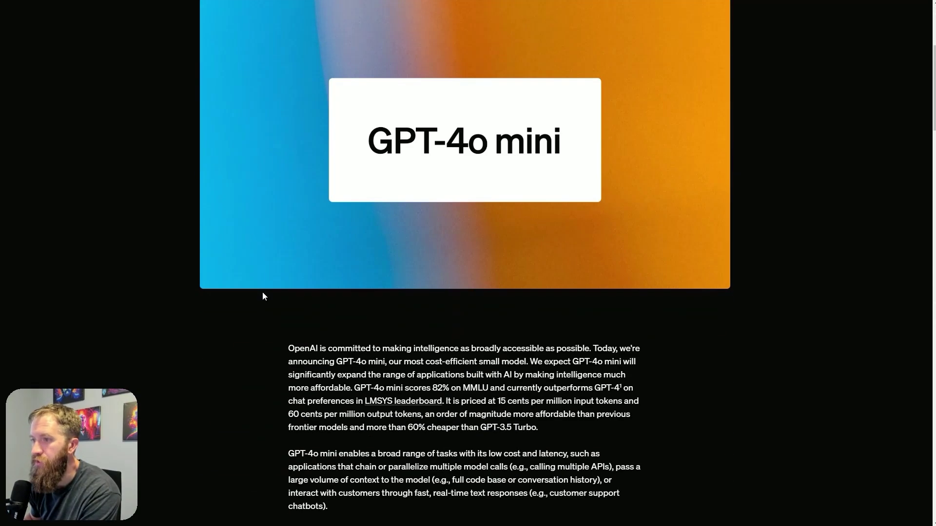
pyautogui.scroll(-3, 262, 293)
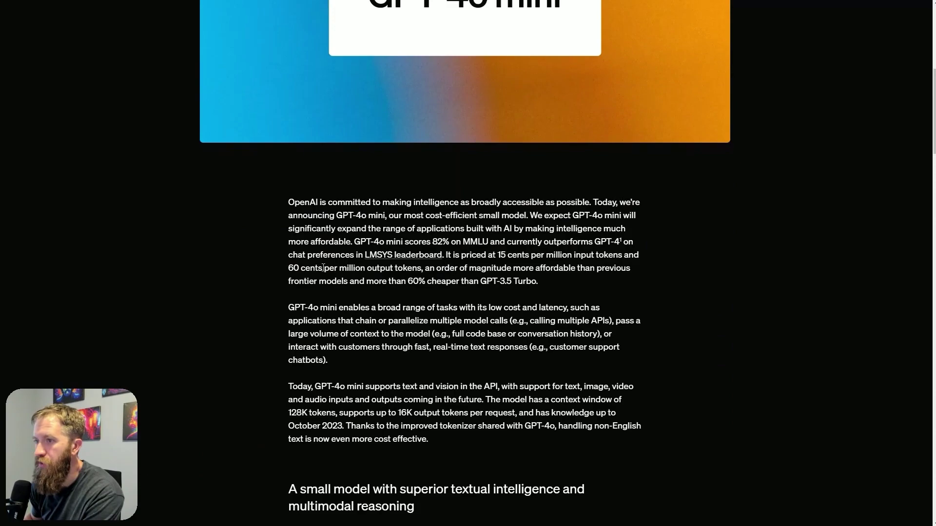
pyautogui.scroll(-1, 353, 227)
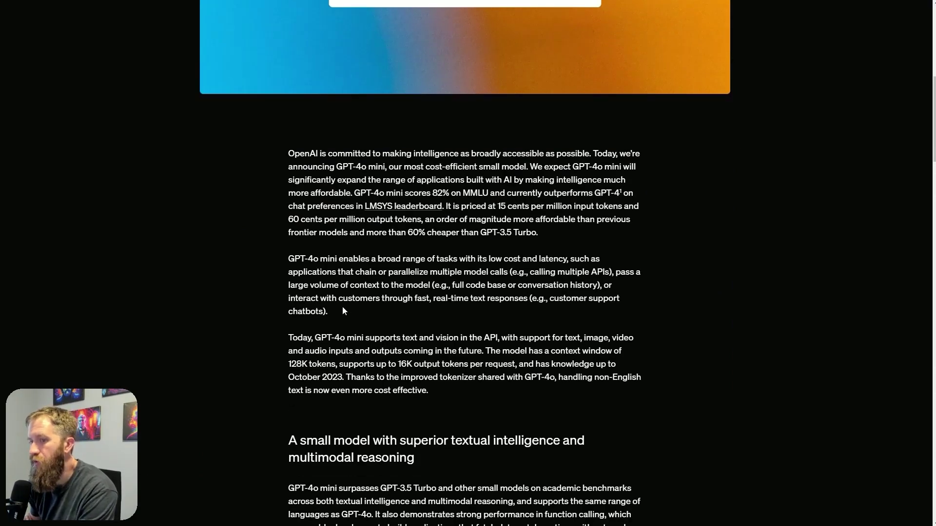
pyautogui.scroll(-10, 342, 311)
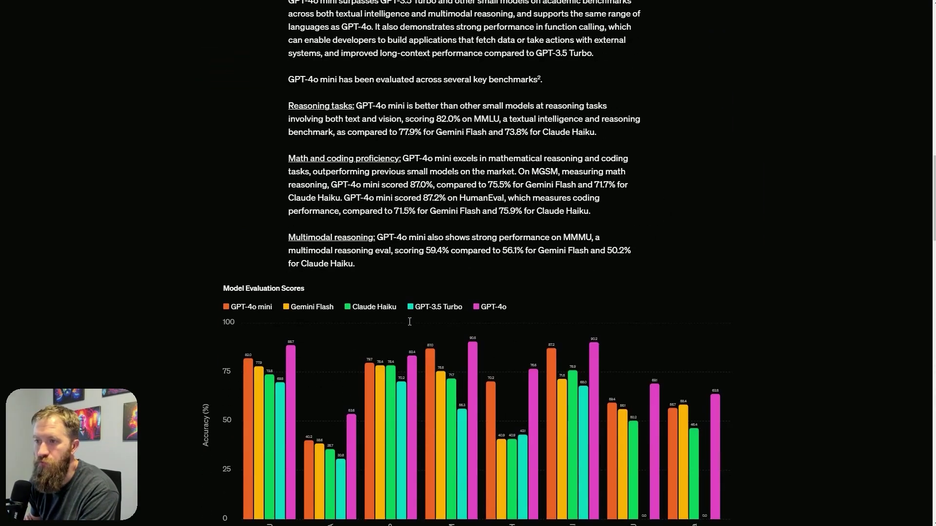
pyautogui.scroll(-3, 410, 322)
pyautogui.scroll(-1, 411, 316)
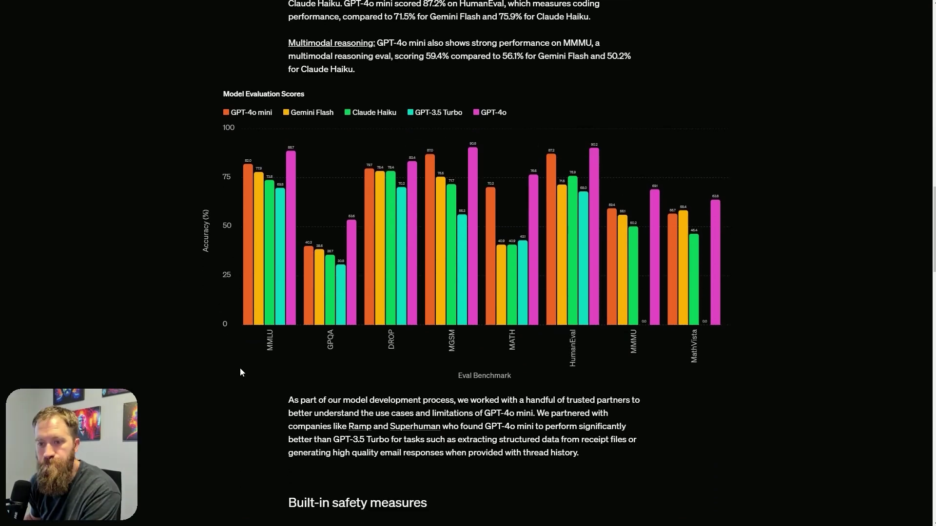
pyautogui.scroll(-1, 240, 369)
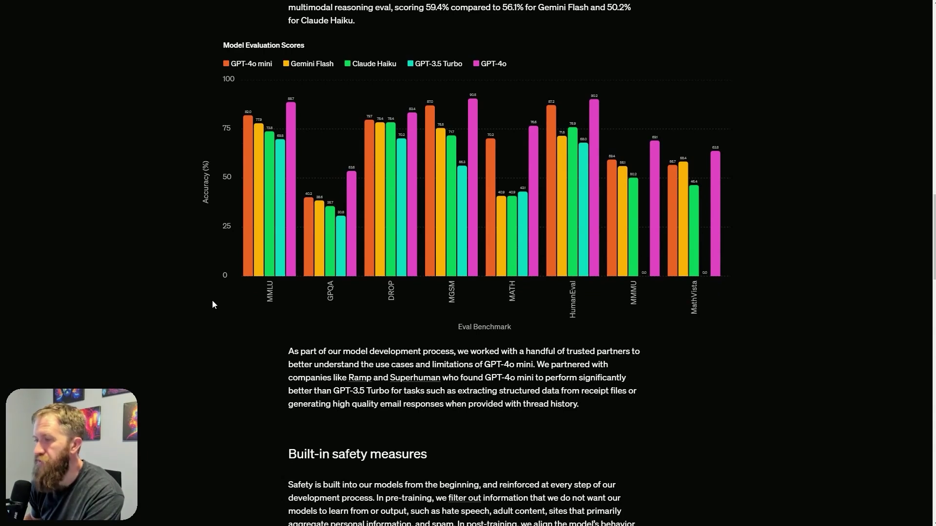
pyautogui.scroll(-1, 217, 302)
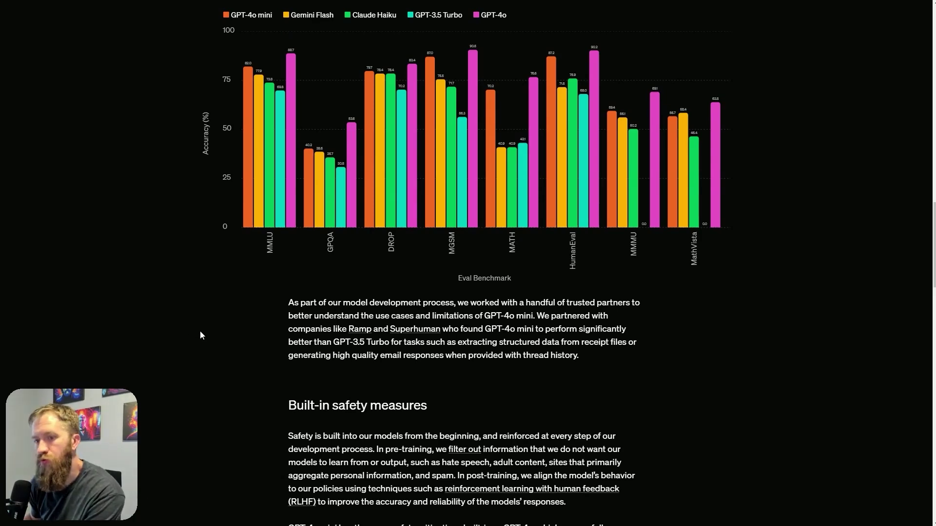
pyautogui.scroll(-1, 180, 324)
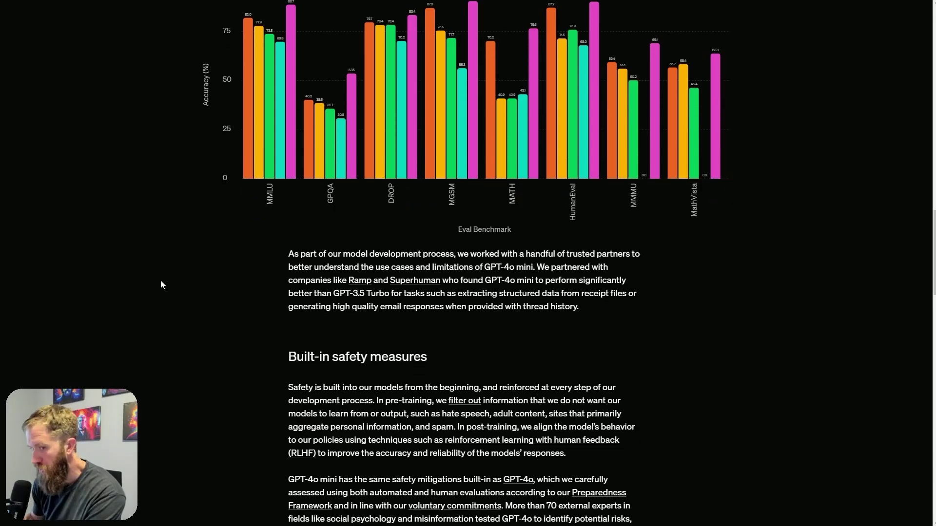
pyautogui.scroll(-1, 151, 279)
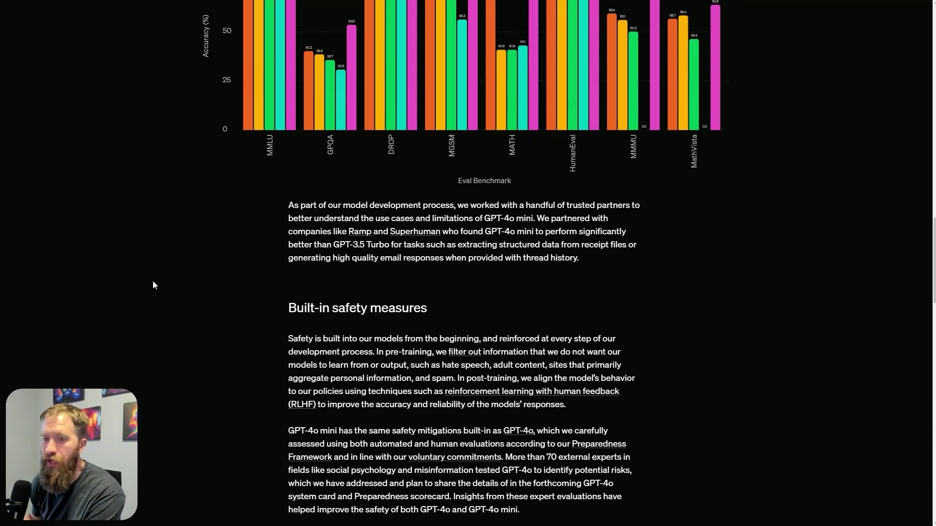
pyautogui.scroll(4, 151, 287)
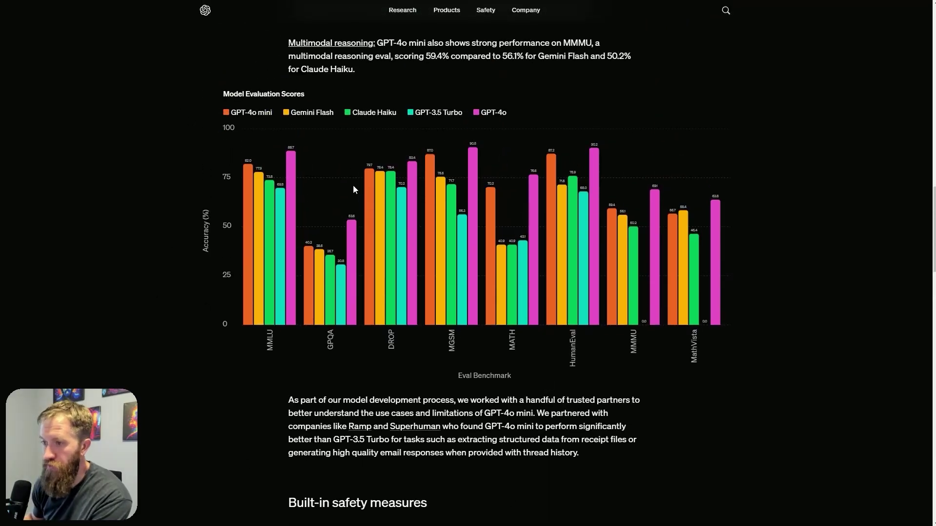
pyautogui.scroll(-1, 184, 243)
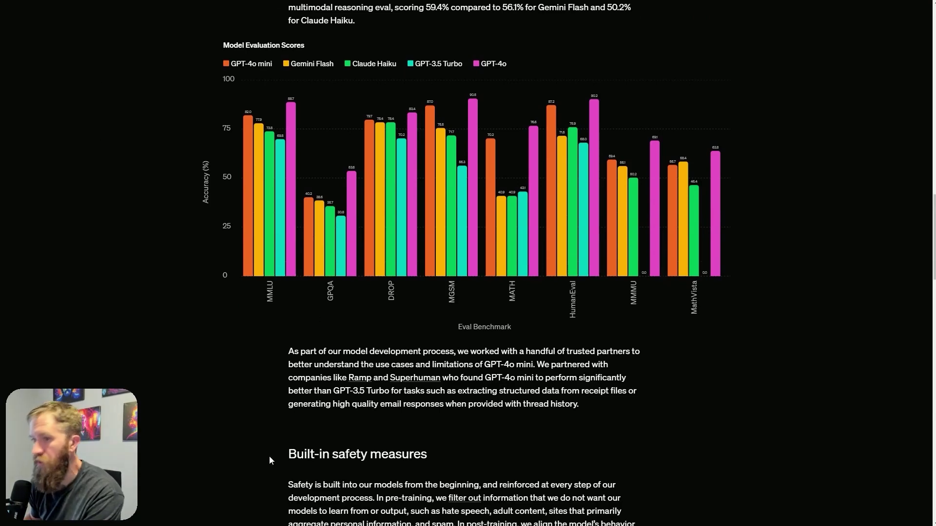
pyautogui.scroll(-7, 386, 305)
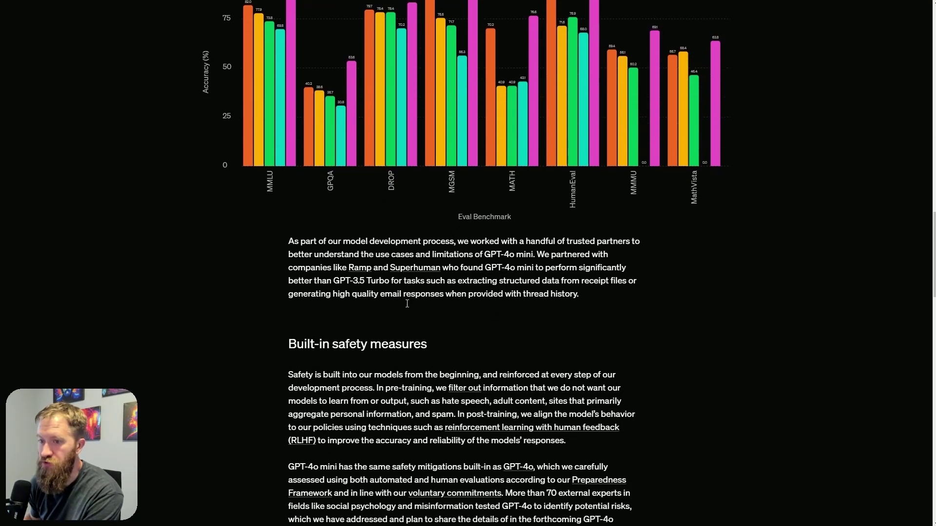
pyautogui.scroll(-2, 404, 304)
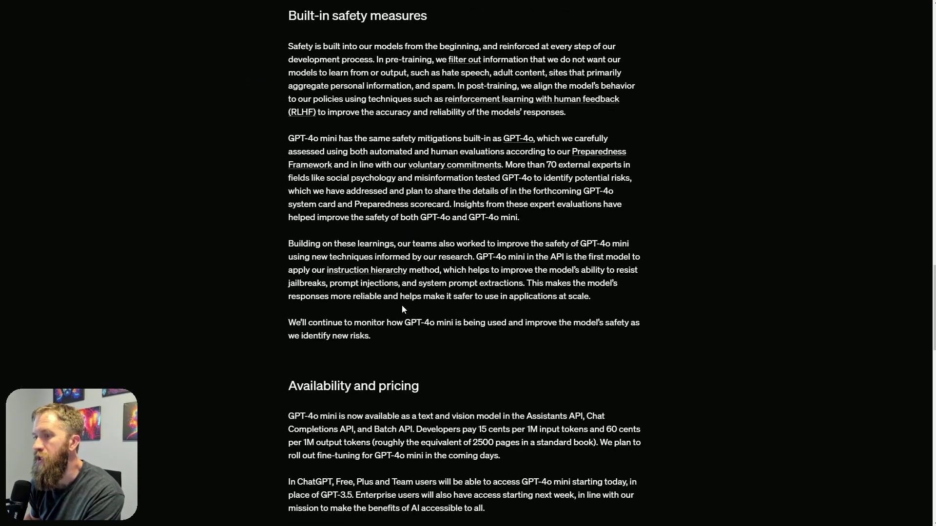
# - Read through pricing, What's Next and Footnotes, then scroll back up toward the article title
pyautogui.scroll(-1, 385, 317)
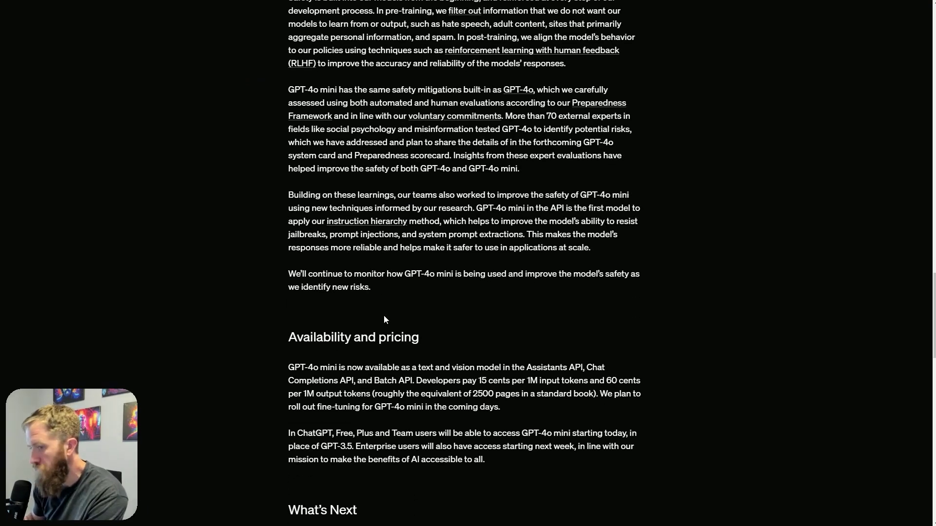
pyautogui.scroll(-1, 263, 294)
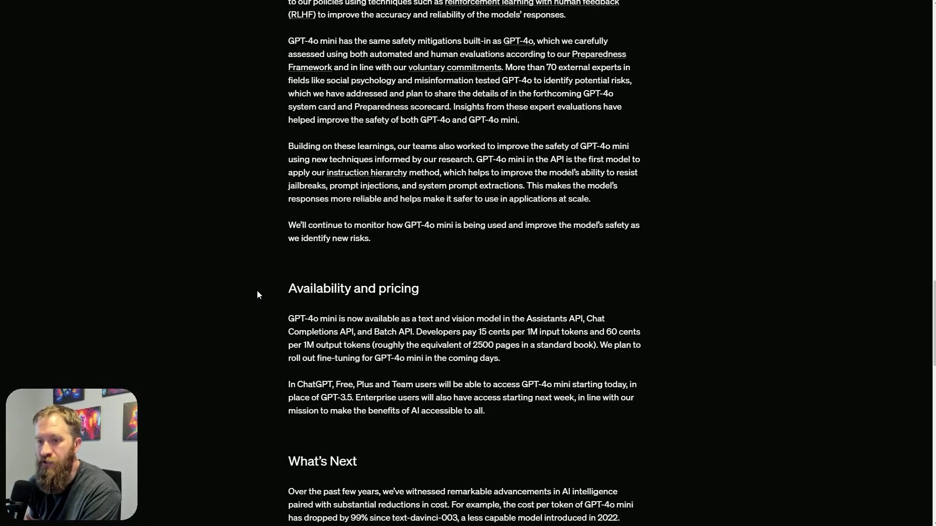
pyautogui.scroll(-2, 252, 290)
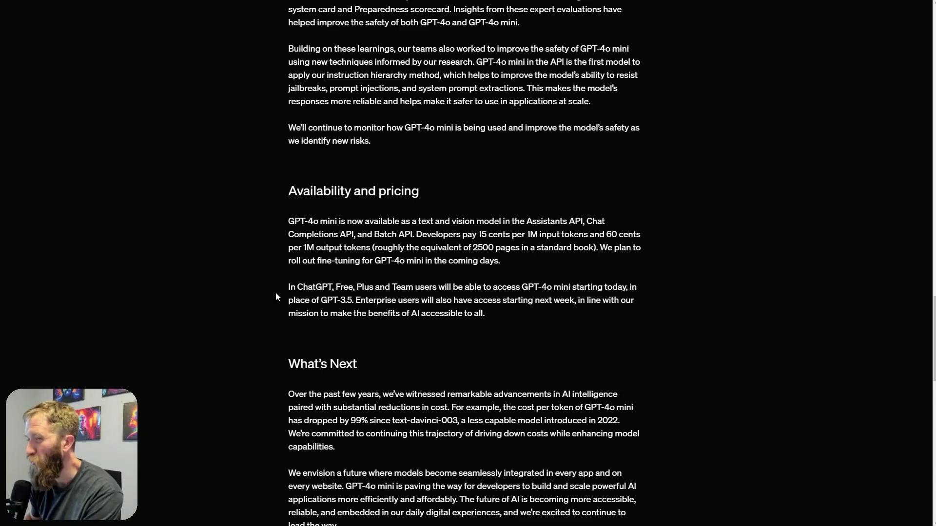
pyautogui.scroll(-15, 270, 343)
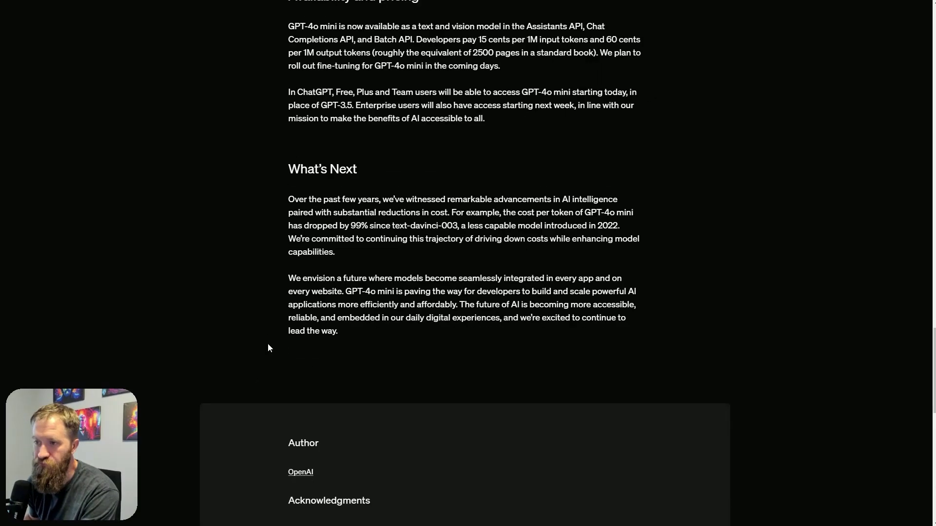
pyautogui.scroll(15, 265, 351)
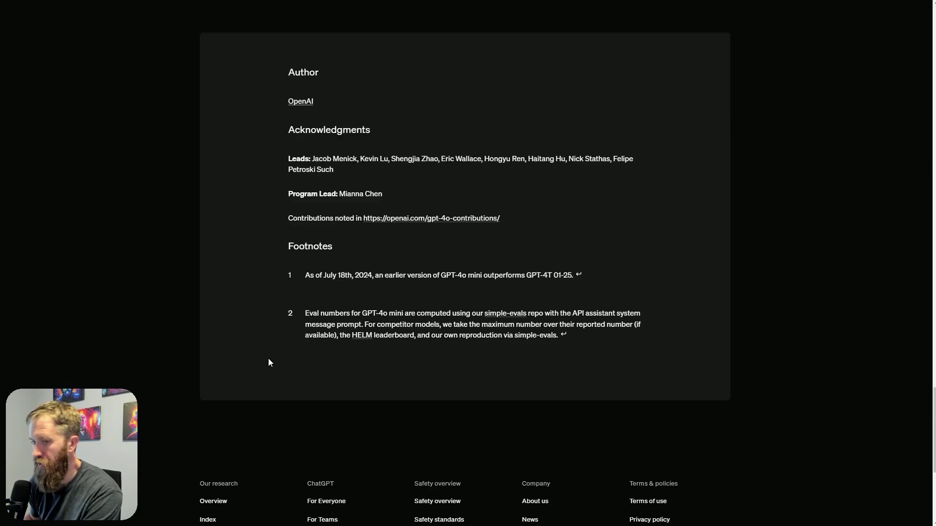
pyautogui.scroll(10, 271, 378)
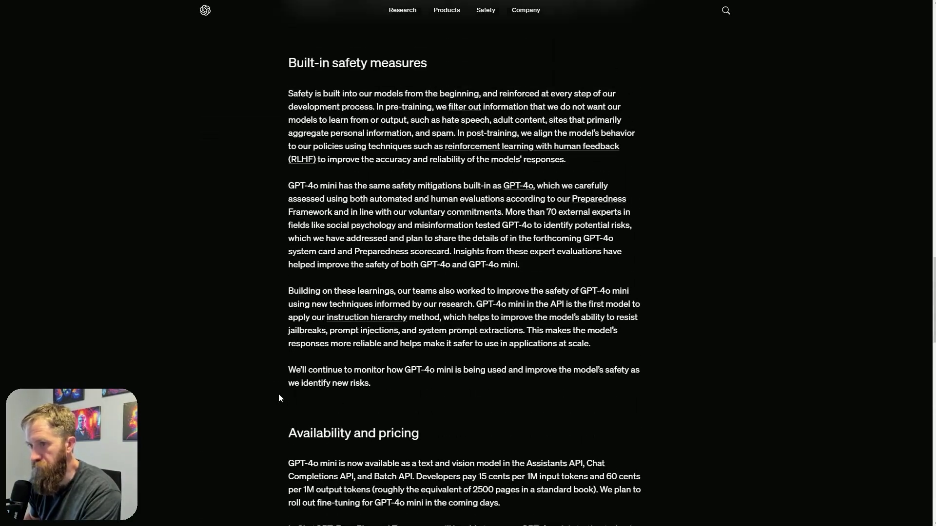
pyautogui.scroll(12, 280, 407)
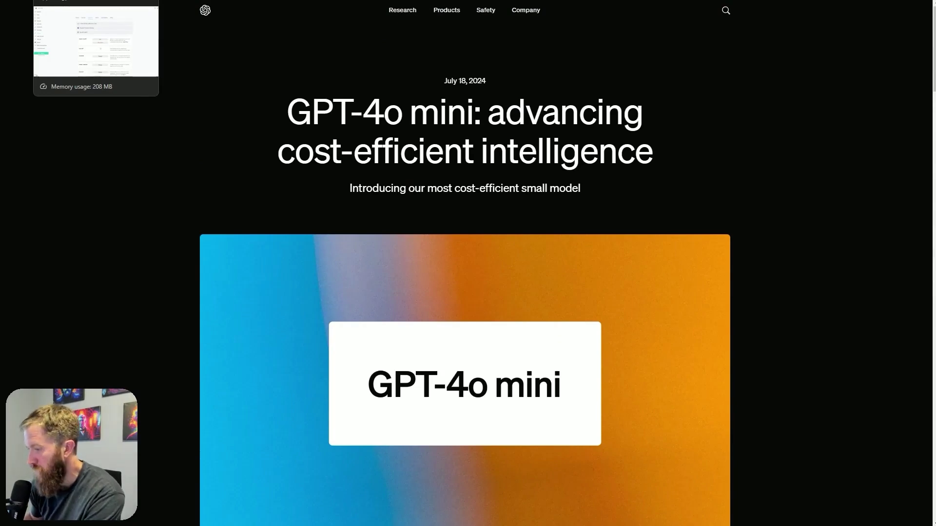
# - Switch to Chatbot Builder AI's Integrations page with OpenAI ChatGPT connected and Auto-GPT off
pyautogui.click(96, 1)
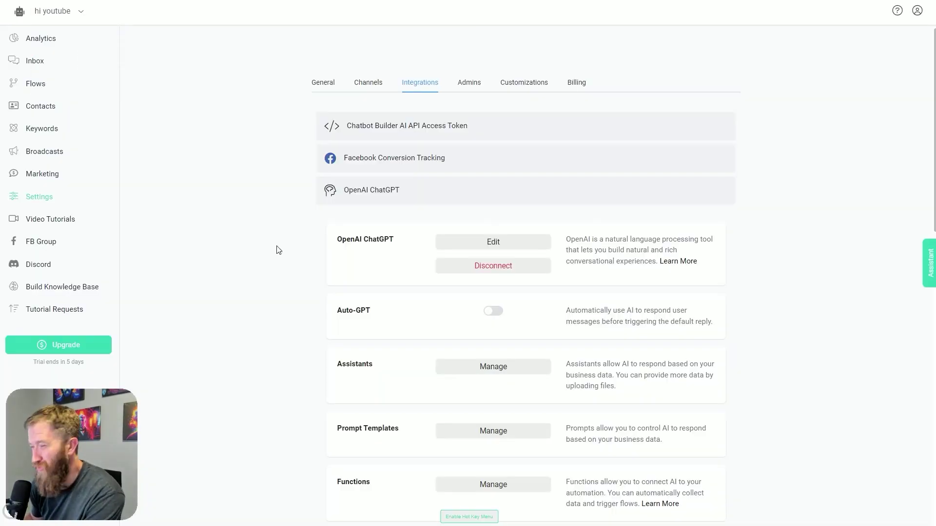